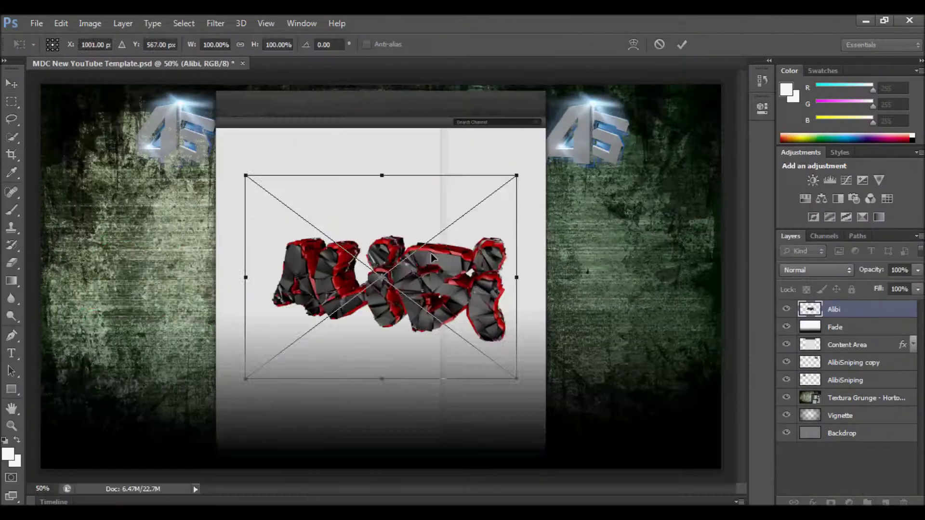
Scale the Alibi text to about three quarters, rotate it 90° vertical, and move it to the left side
right_click(221, 114)
drag(56, 438, 103, 373)
right_click(207, 260)
click(256, 331)
key(Return)
drag(207, 279, 200, 300)
Place the Sniping text, rotate it 90°, shrink it, and move it to the right side
click(36, 23)
click(41, 244)
right_click(440, 296)
click(496, 436)
drag(433, 302, 646, 315)
drag(695, 427, 600, 383)
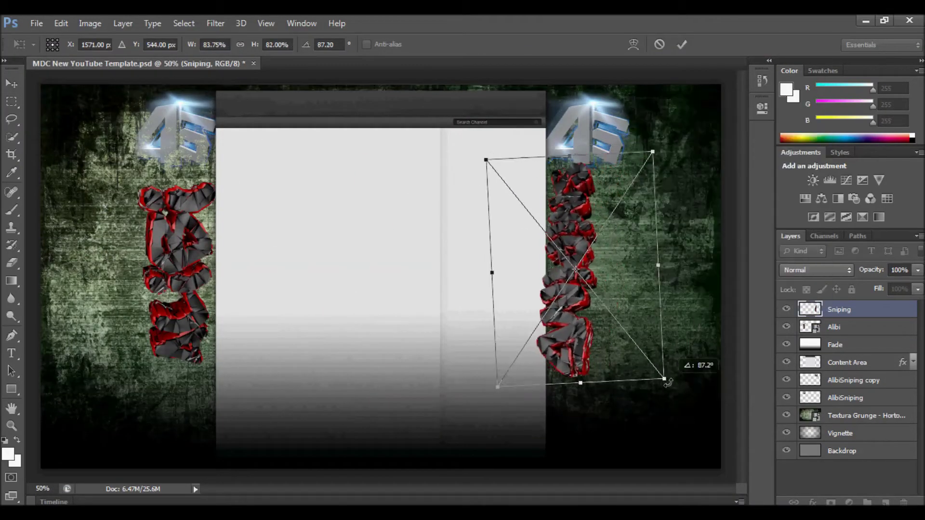
key(Return)
Reshape the Sniping text to fit the right column and reset colours to black and white
key(ctrl+t)
drag(552, 173, 487, 173)
key(Escape)
key(ctrl+t)
drag(551, 172, 505, 164)
click(677, 44)
key(d)
drag(380, 273, 385, 273)
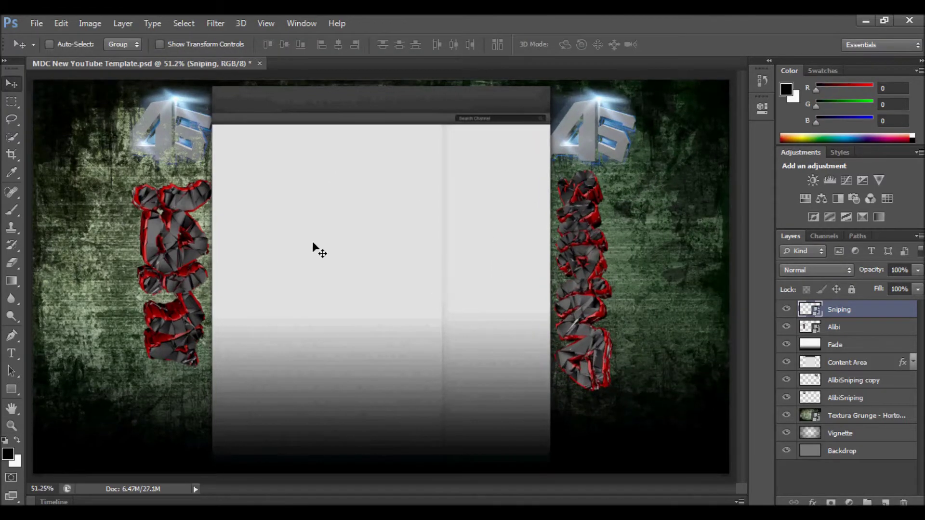
Distort a corner of the Sniping text and apply the transformation
click(849, 314)
key(ctrl+t)
drag(688, 385, 672, 350)
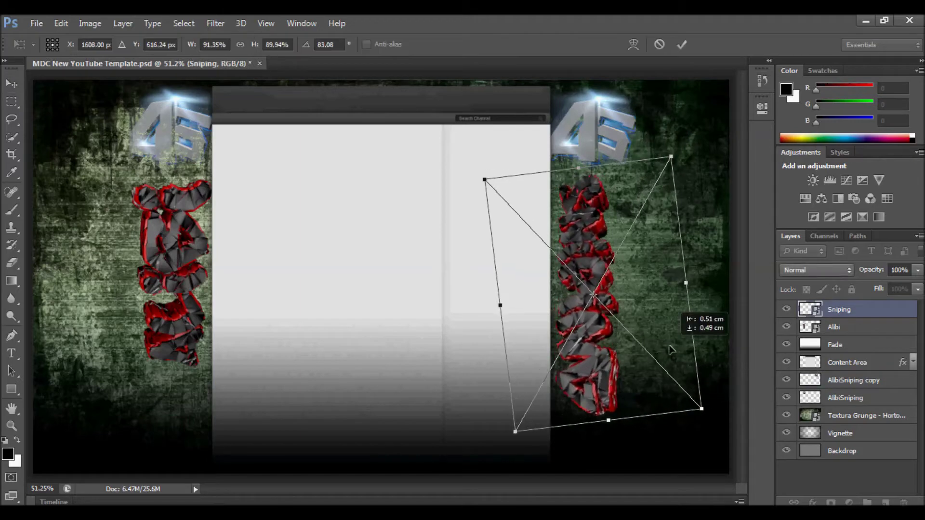
click(11, 83)
click(414, 223)
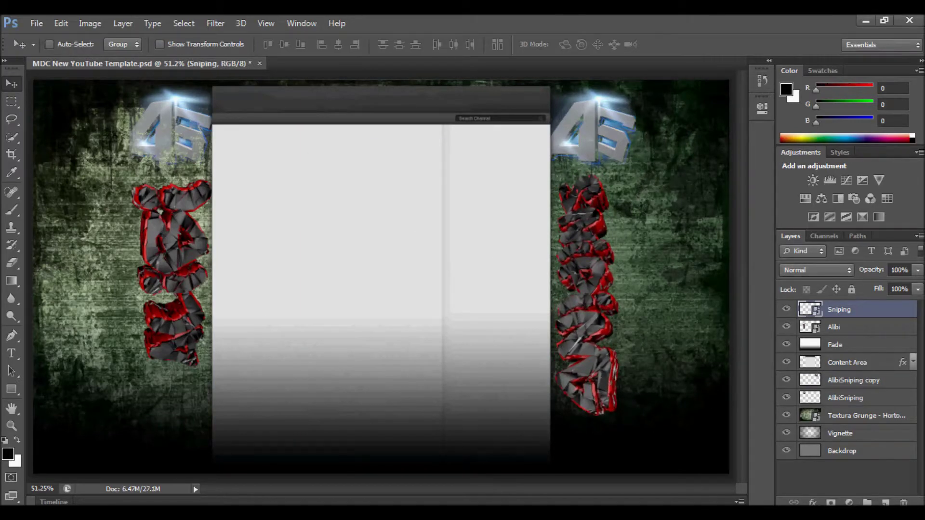
Start a call with the client, move the call window aside, and reread the client's request
key(alt+Tab)
click(357, 166)
key(alt+Tab)
mouse_move(380, 199)
mouse_down()
mouse_move(193, 382)
mouse_move(661, 155)
mouse_move(651, 165)
mouse_up()
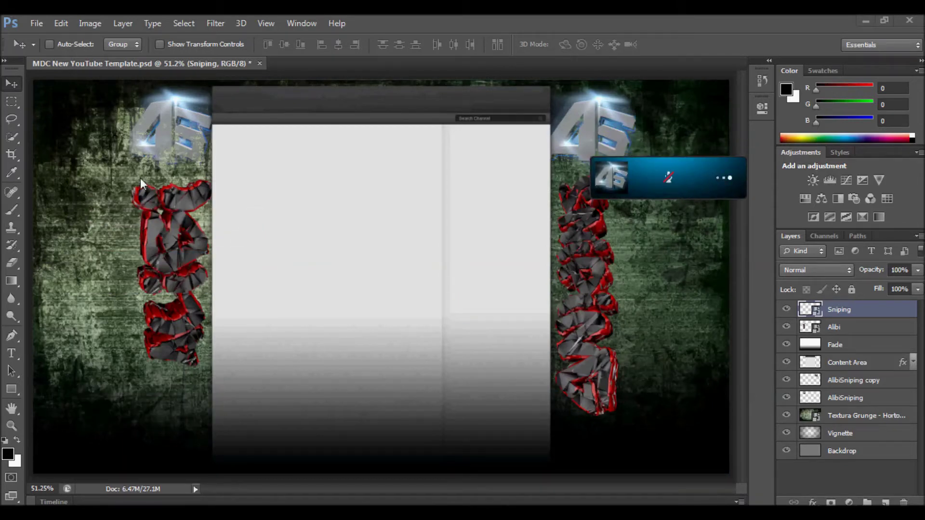
key(alt+Tab)
scroll(530, 313, down, 5)
scroll(589, 320, up, 8)
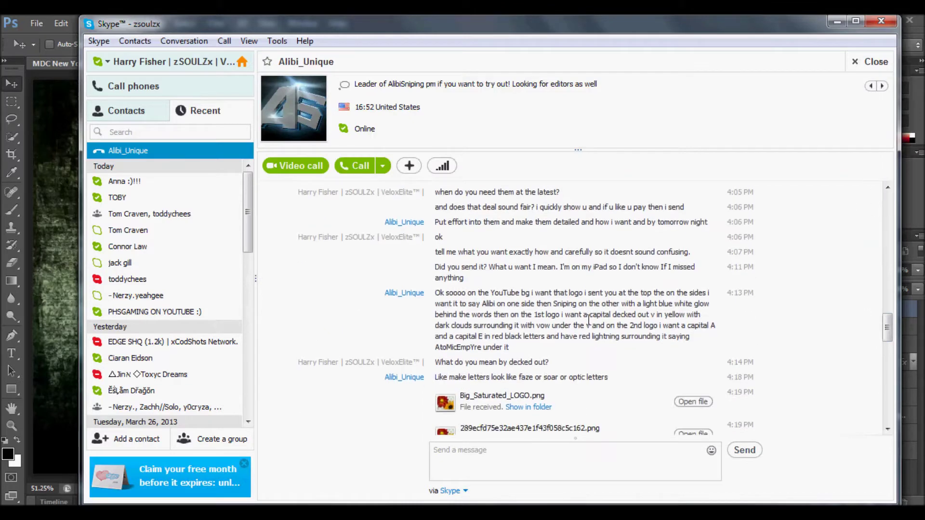
click(835, 19)
Place the LightStroke image from YT Channel BG > Lights and set it to Lighten blending
double_click(357, 106)
double_click(182, 258)
double_click(655, 119)
click(816, 270)
Commit the LightStroke, move it below Content Area, and stretch a copy behind the Sniping text
click(815, 117)
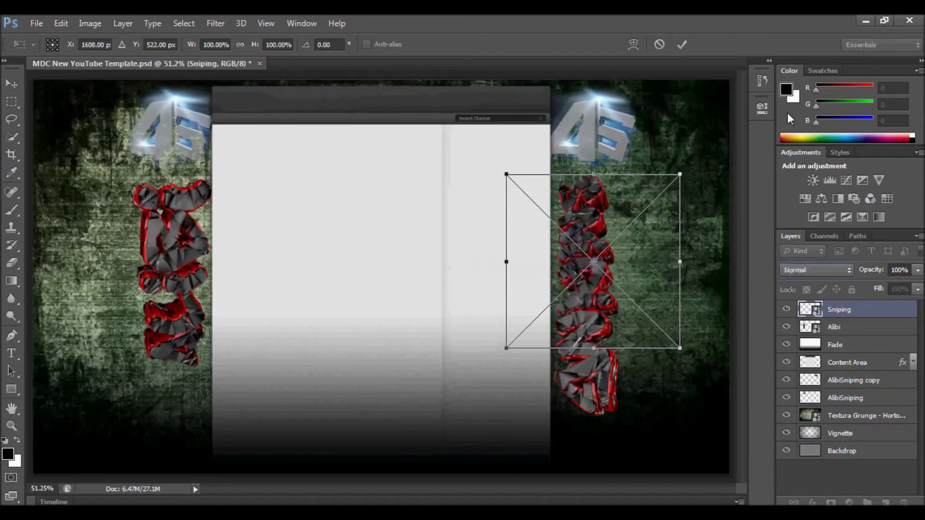
click(394, 214)
mouse_move(844, 310)
mouse_down()
mouse_move(845, 422)
mouse_move(853, 337)
mouse_up()
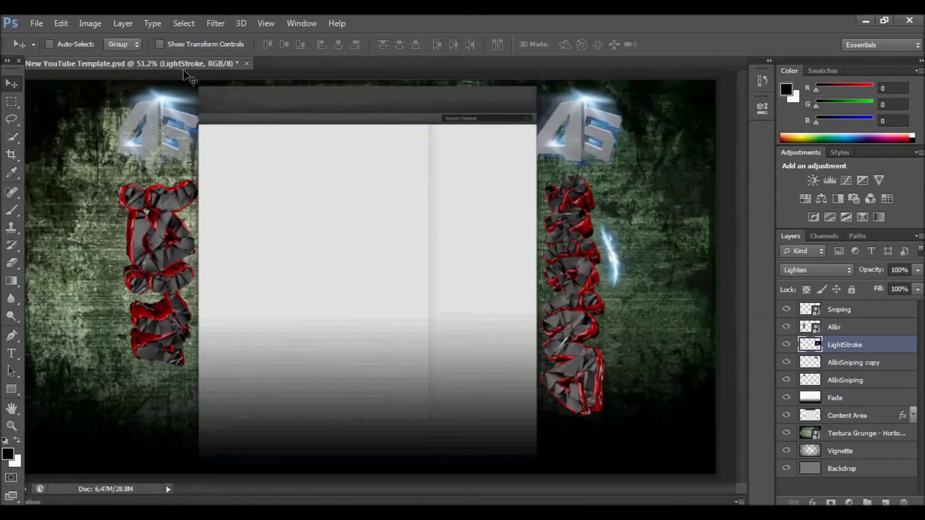
key(ctrl+alt+t)
drag(712, 341, 711, 437)
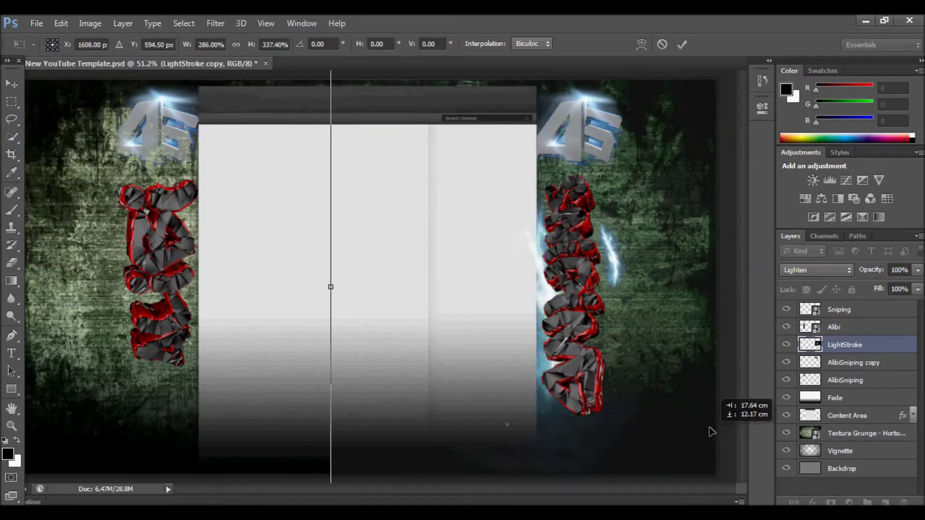
key(Return)
Keep only the LightStroke copy below Content Area, delete the original, and erase its extras
drag(874, 353, 897, 408)
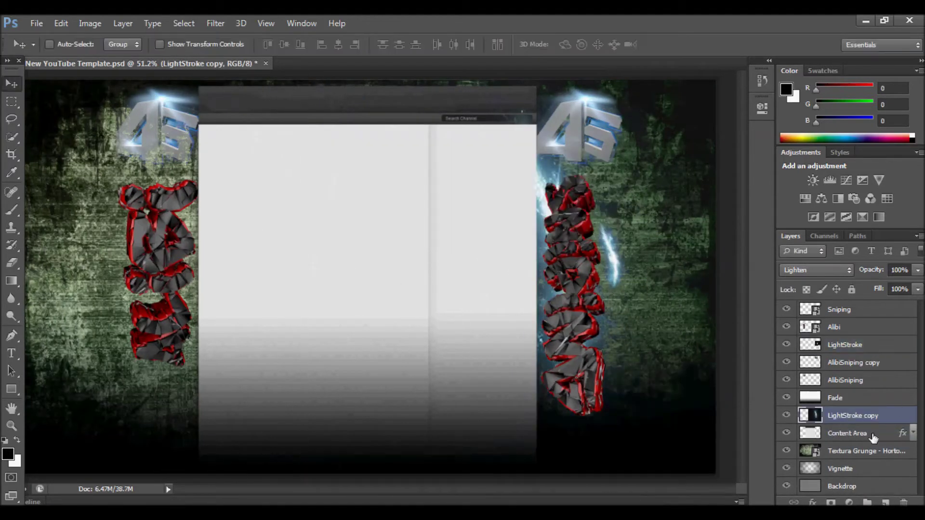
click(844, 344)
key(Delete)
click(853, 398)
key(e)
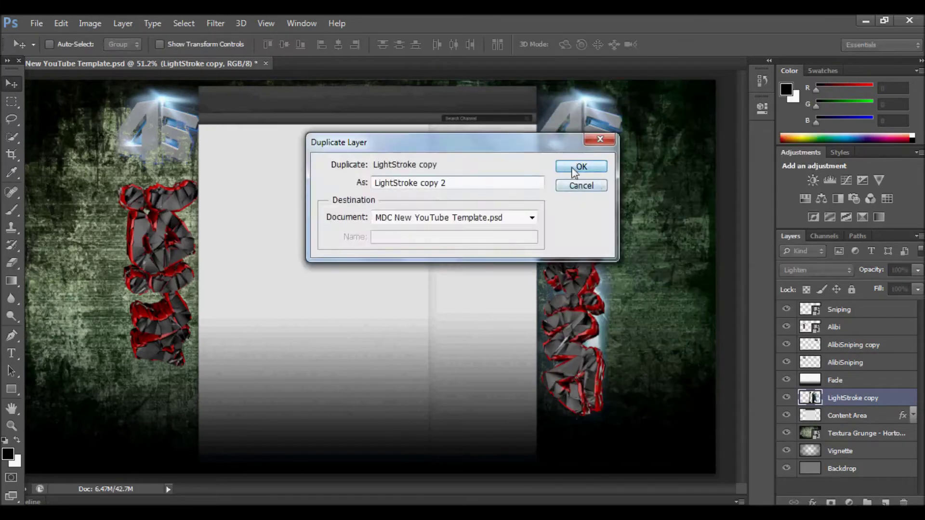
Flip a copy of the glow horizontally behind the Alibi text, merge it down, and erase extras
click(584, 169)
key(ctrl+t)
right_click(568, 278)
click(619, 479)
mouse_move(579, 289)
mouse_down()
mouse_move(196, 330)
mouse_move(184, 367)
mouse_up()
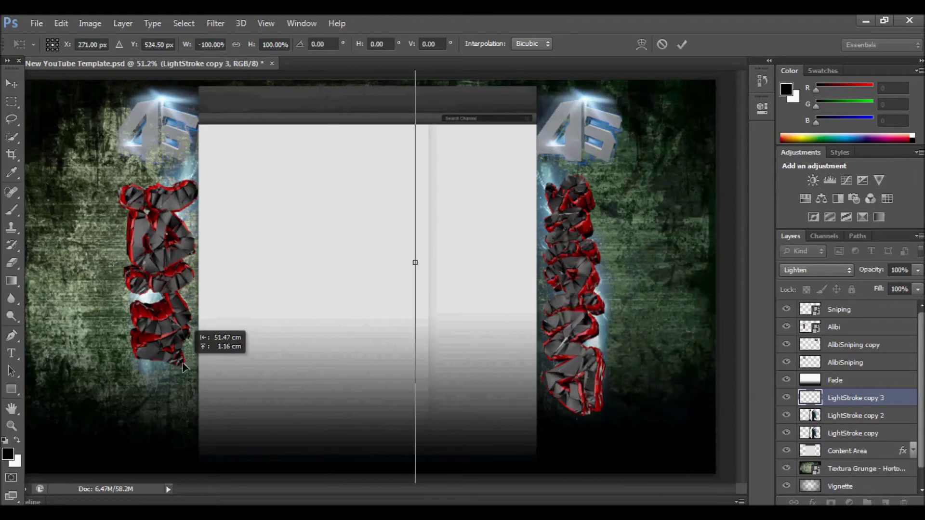
key(Return)
key(ctrl+e)
key(e)
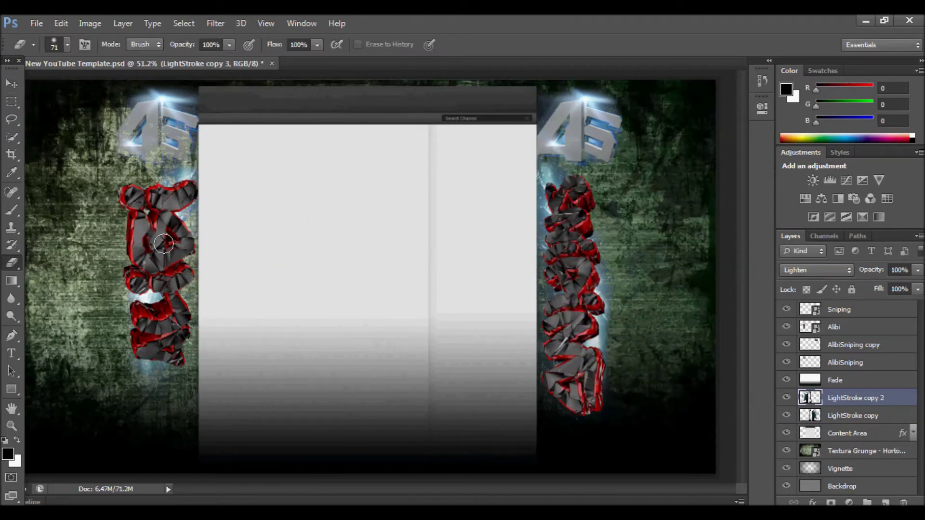
key(v)
drag(184, 267, 184, 269)
key(alt+f)
Place the Space_04 nebula from Textures below Content Area, behind the Sniping text
key(l)
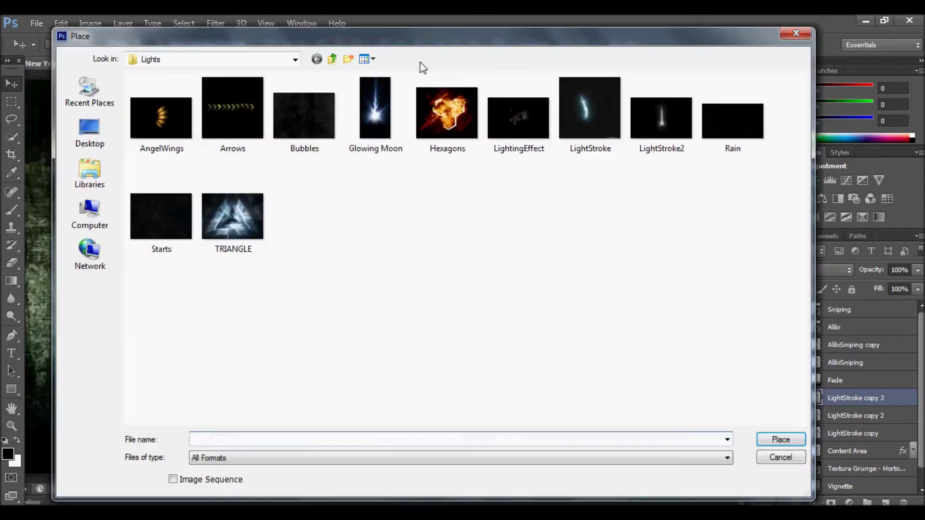
click(295, 60)
click(188, 436)
drag(801, 122, 794, 397)
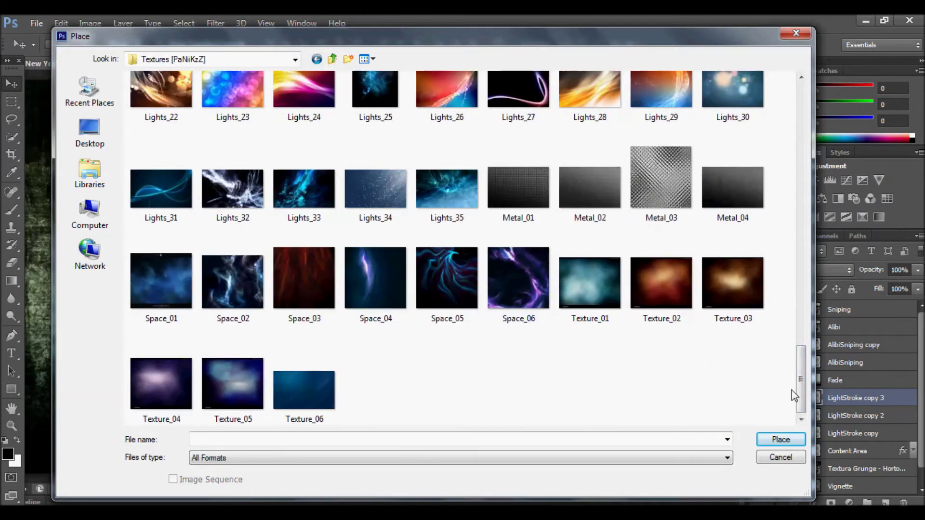
double_click(372, 299)
key(Return)
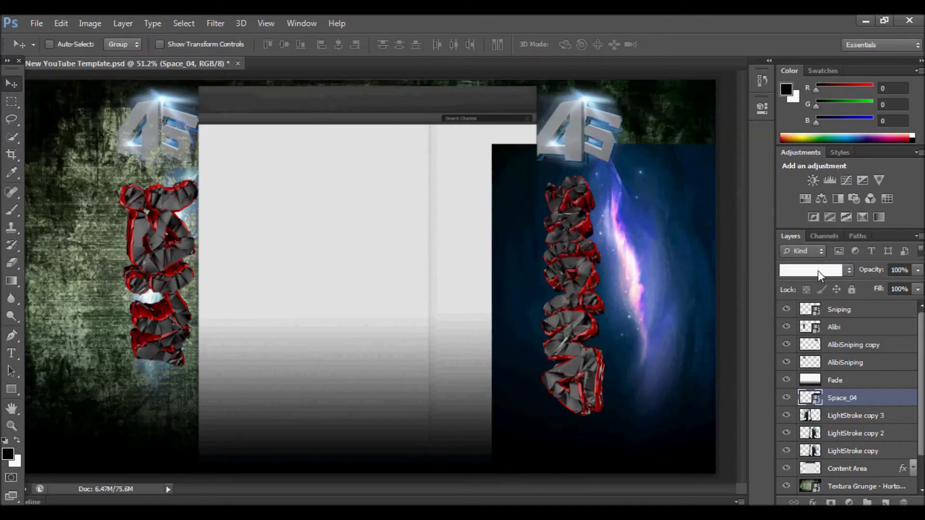
drag(878, 405, 848, 478)
drag(630, 269, 603, 260)
key(e)
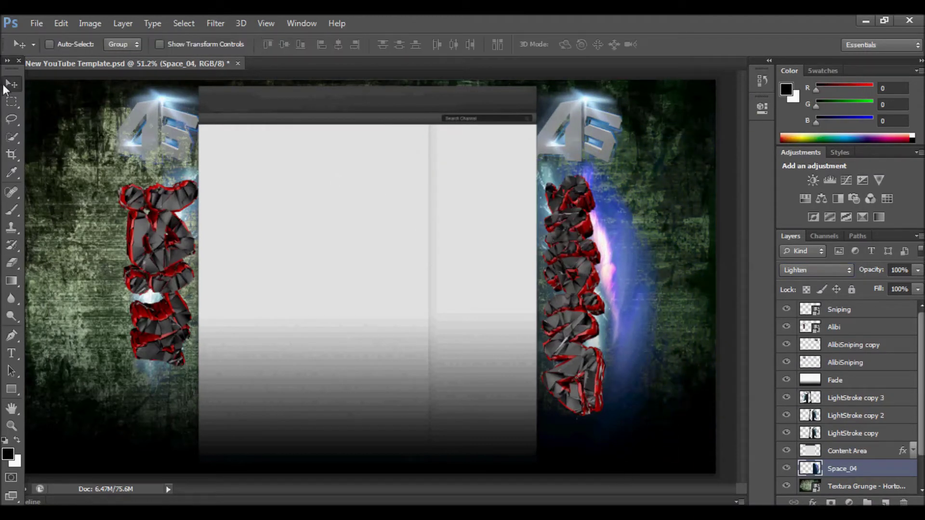
Duplicate Space_04, flip it horizontally, and move the copy behind the Alibi text
key(v)
click(690, 82)
key(Return)
key(ctrl+t)
right_click(626, 337)
click(664, 456)
drag(674, 374, 77, 359)
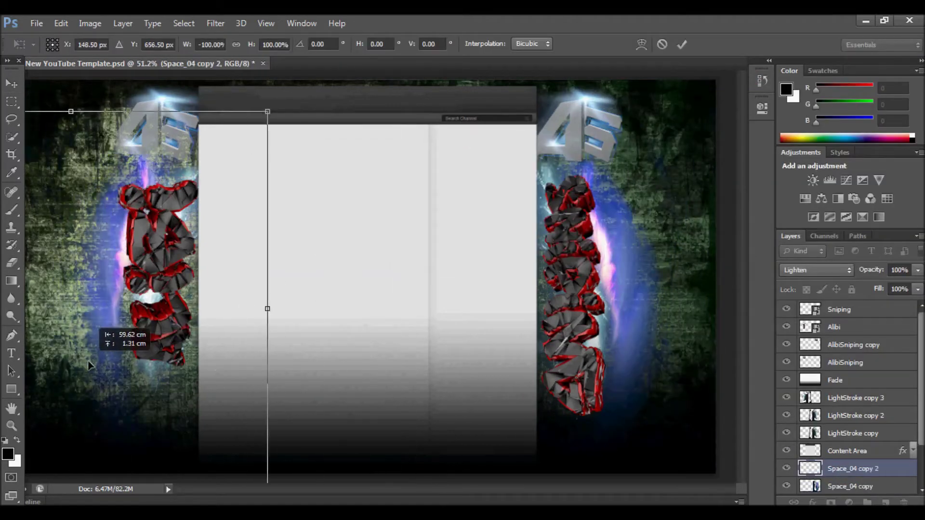
key(v)
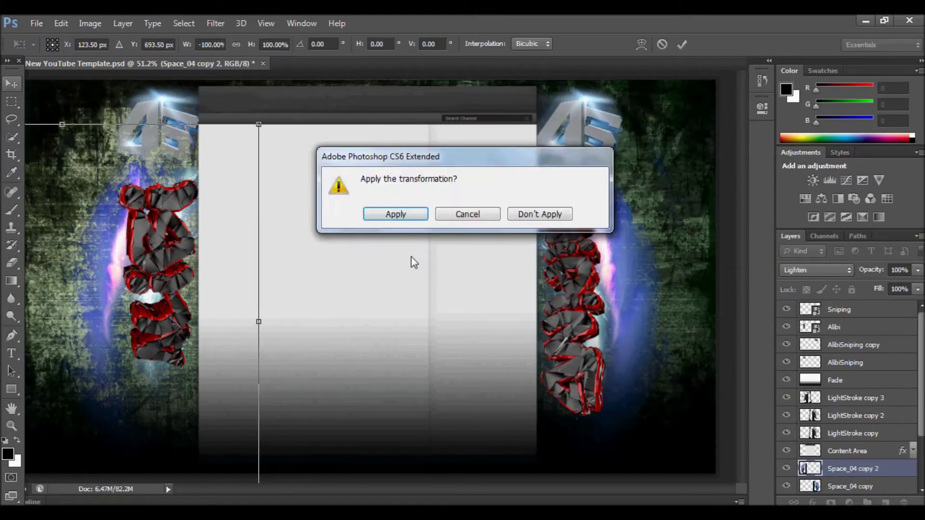
key(Return)
Strengthen the light stroke with an enlarged merged copy and reposition both nebula glows
key(ctrl+j)
key(ctrl+t)
drag(378, 356, 329, 461)
key(Return)
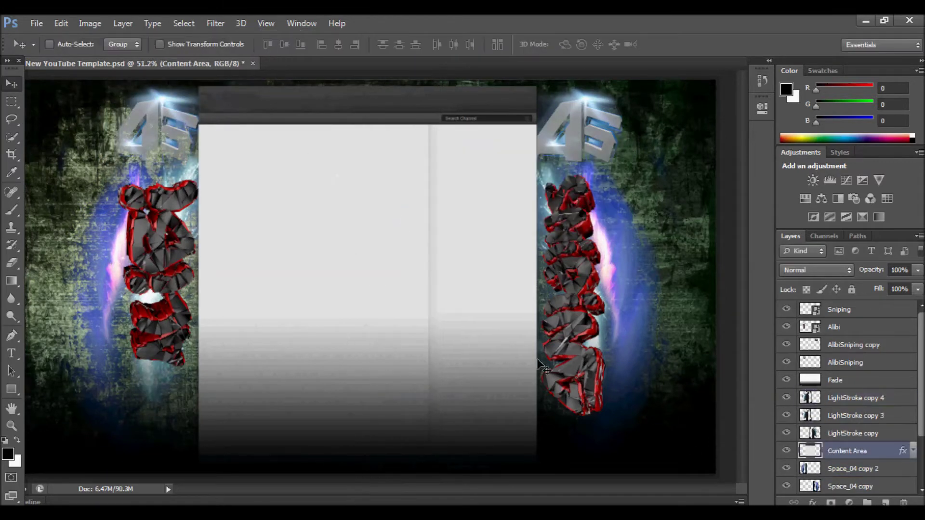
click(870, 415)
key(ctrl+e)
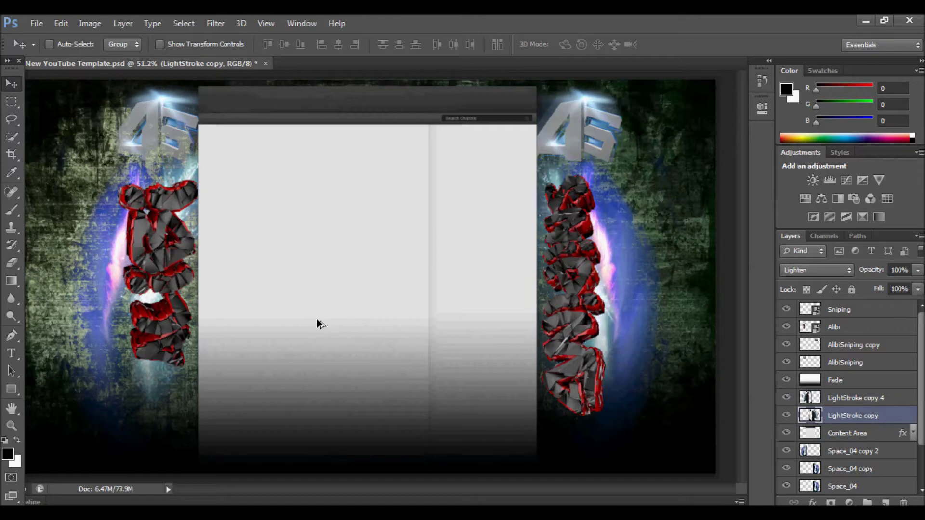
drag(426, 256, 450, 256)
drag(678, 322, 628, 297)
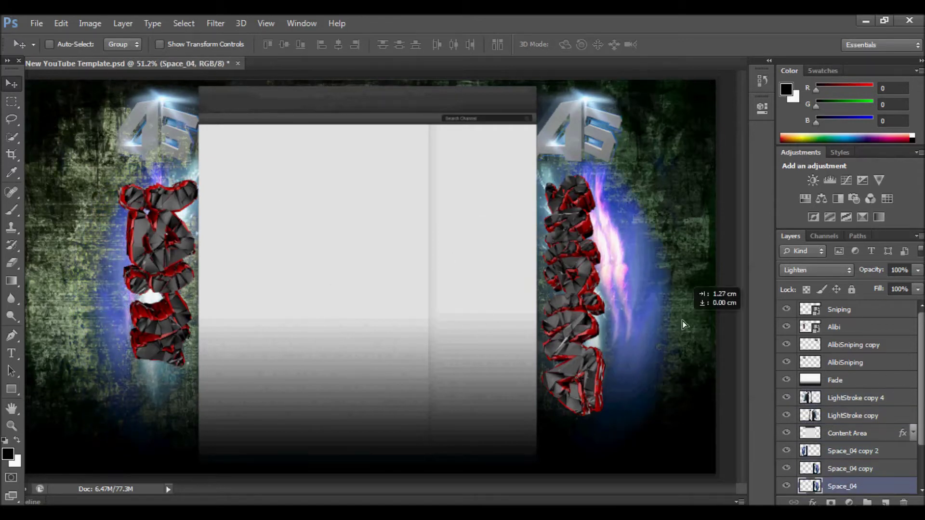
drag(434, 335, 438, 335)
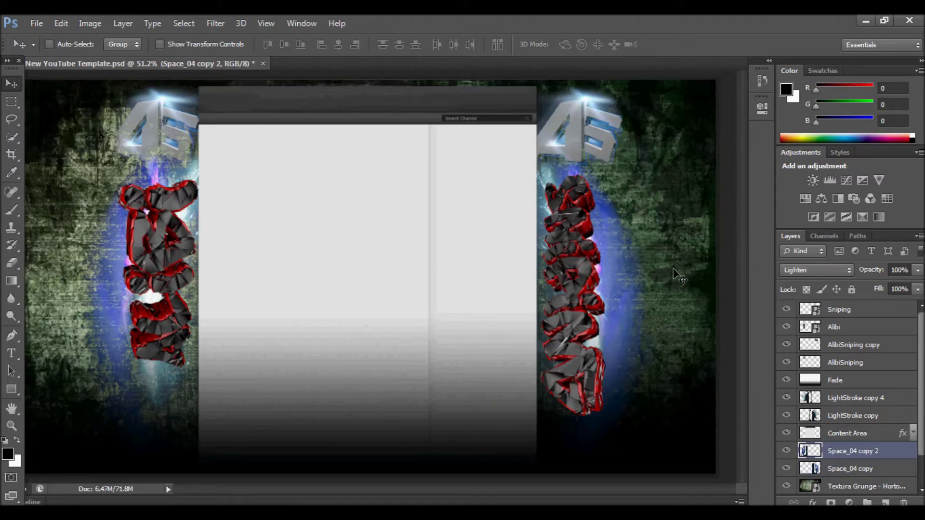
Tilt the Alibi text slightly with Free Transform and commit it
click(856, 326)
key(ctrl+t)
drag(93, 356, 95, 359)
key(Return)
key(ctrl+t)
key(ctrl+t)
key(Return)
key(ctrl+t)
click(681, 44)
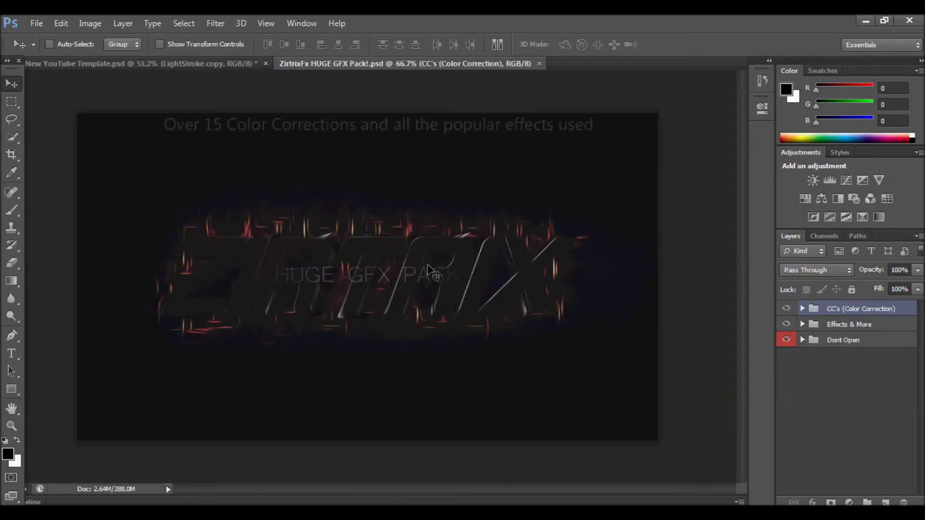
Expand Effects & More and Stocks, hide stock layer 5, and show particle layers 1 and 5
click(802, 325)
click(813, 410)
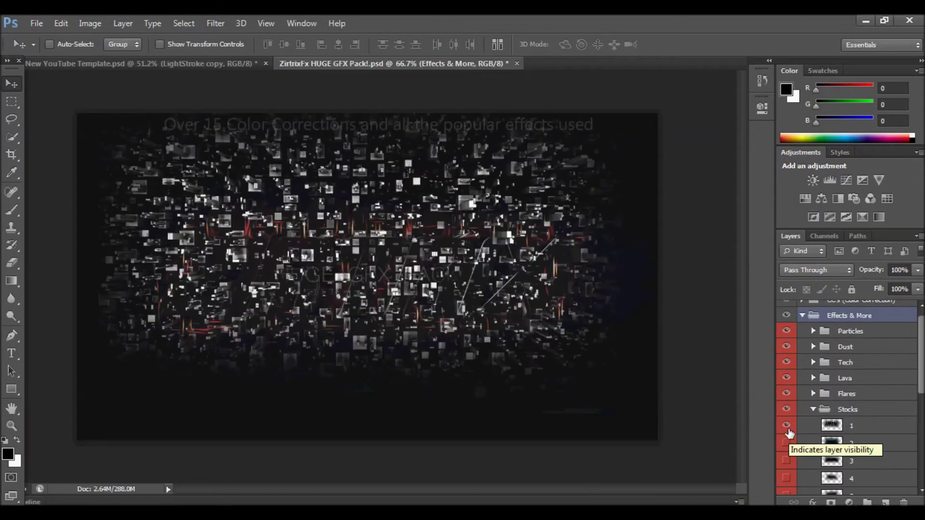
scroll(920, 422, down, 3)
click(787, 415)
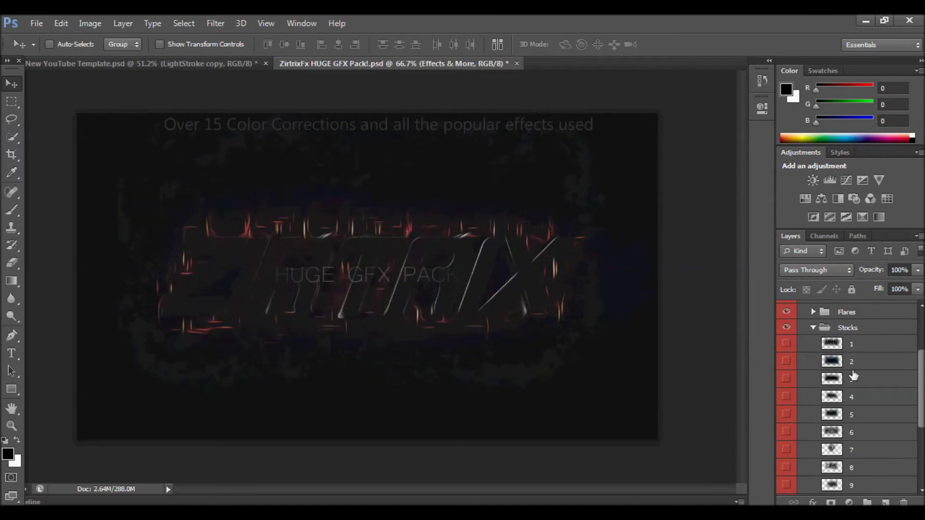
scroll(896, 424, up, 3)
click(787, 347)
click(787, 418)
Rectangle-select the particles and copy them to the clipboard
key(m)
drag(229, 136, 624, 394)
key(ctrl+c)
key(Return)
click(140, 63)
Paste the particles as Layer 1, shift them right, and restack Content Area and Layer 1 above the LightStroke copies
key(ctrl+v)
key(v)
drag(327, 357, 521, 371)
drag(862, 424, 867, 403)
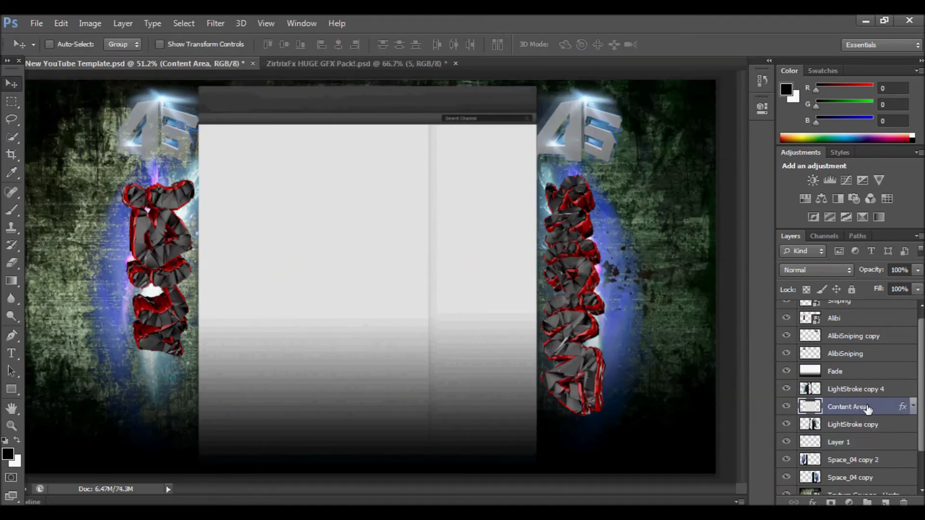
drag(848, 443, 848, 407)
drag(511, 313, 603, 319)
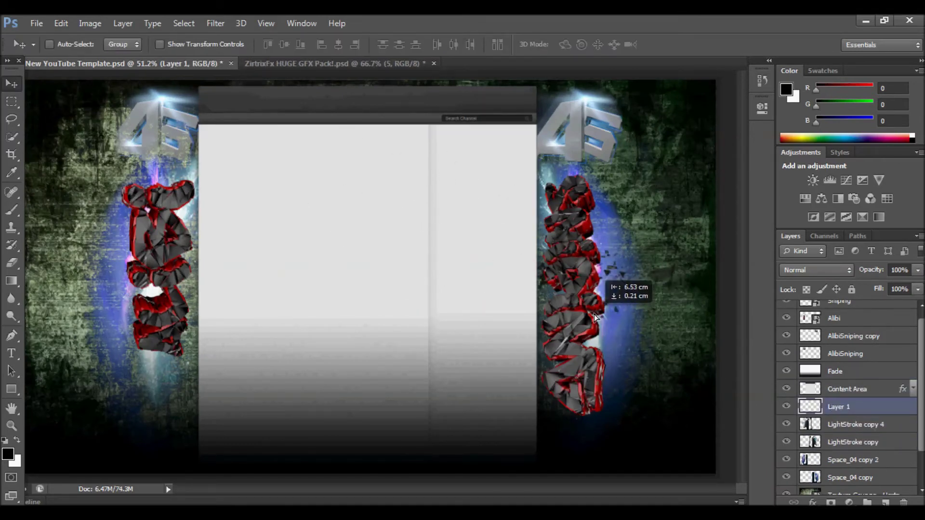
Duplicate the particle layer twice and position the copies beside the left-hand letters
key(ctrl+alt+j)
key(Return)
key(ctrl+t)
mouse_move(653, 264)
mouse_down()
mouse_move(288, 304)
mouse_move(125, 275)
mouse_up()
key(Return)
key(ctrl+j)
key(ctrl+t)
key(Return)
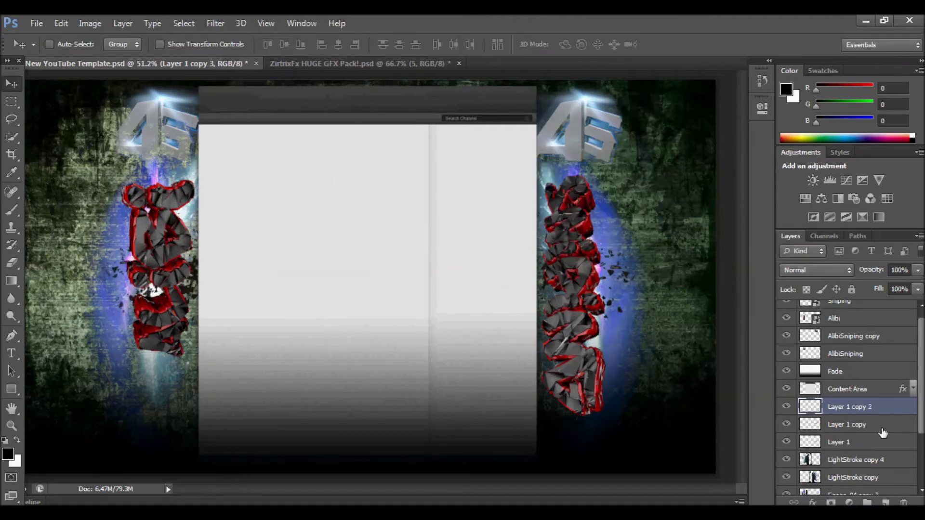
drag(332, 250, 322, 246)
click(36, 23)
click(53, 200)
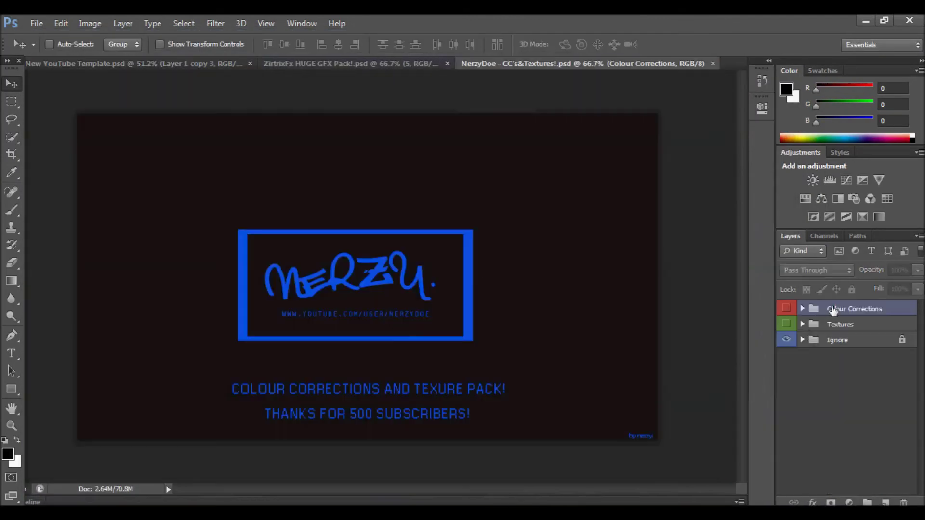
Show a different stone texture layer in the Nerzy pack and copy it for the template
scroll(790, 404, down, 2)
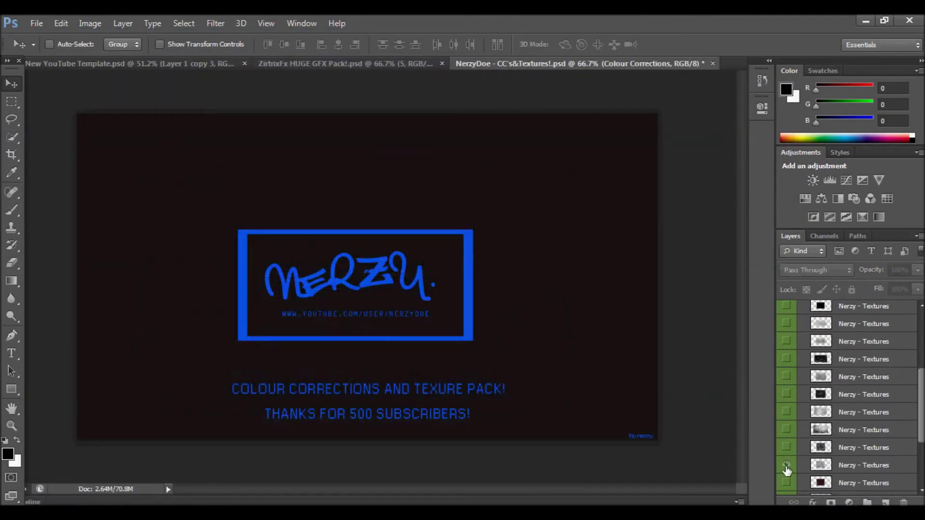
click(786, 442)
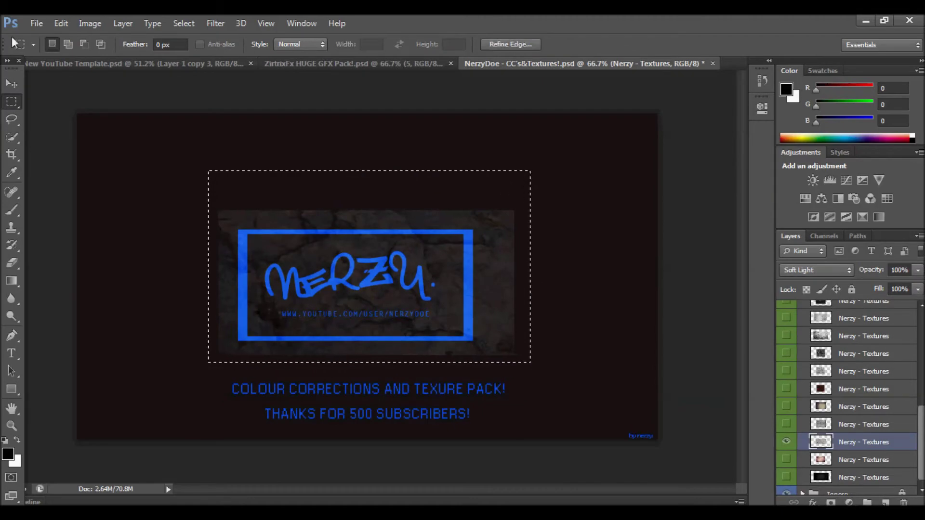
key(ctrl+c)
click(130, 64)
click(61, 23)
Paste the texture beside the left letters and rotate it 90° into a vertical strip
click(135, 128)
drag(337, 159, 169, 211)
key(ctrl+alt+t)
right_click(118, 217)
click(213, 402)
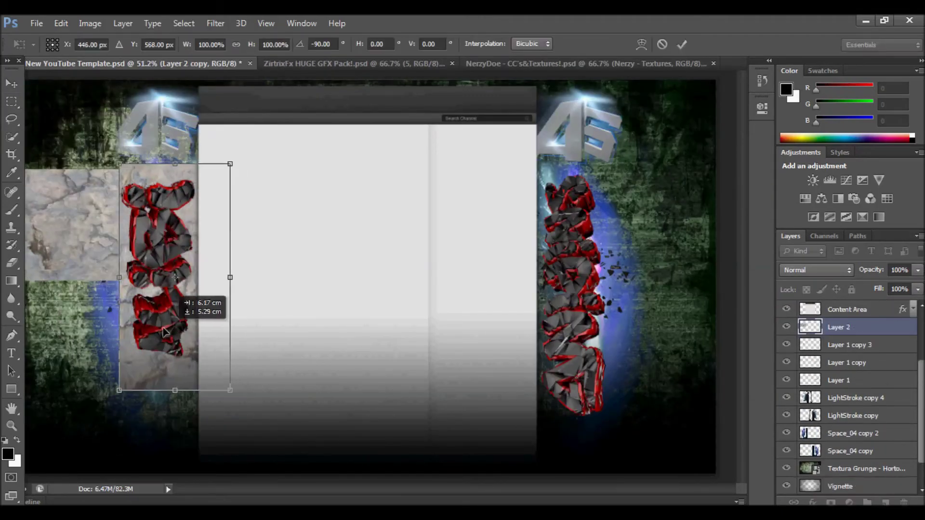
key(Return)
Blend the texture strip into the background and move it below Space_04 copy
click(814, 270)
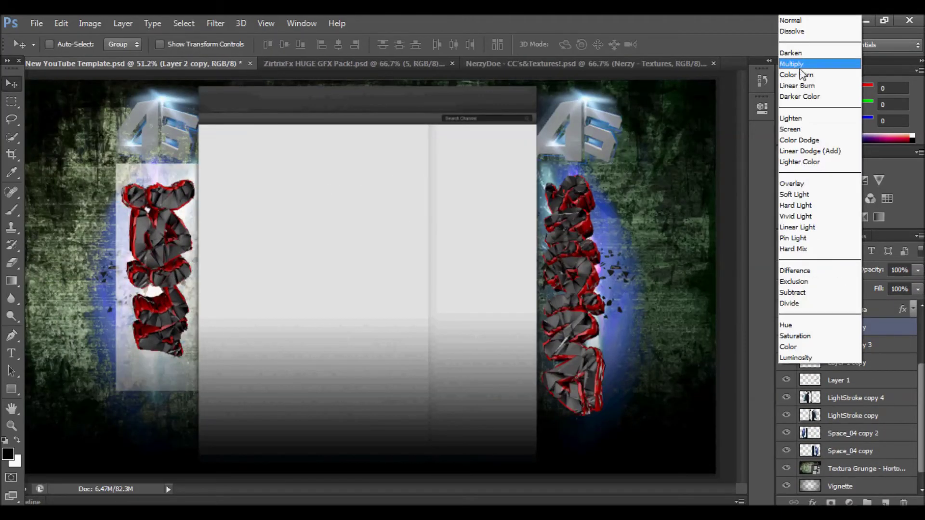
click(798, 122)
drag(885, 455, 884, 457)
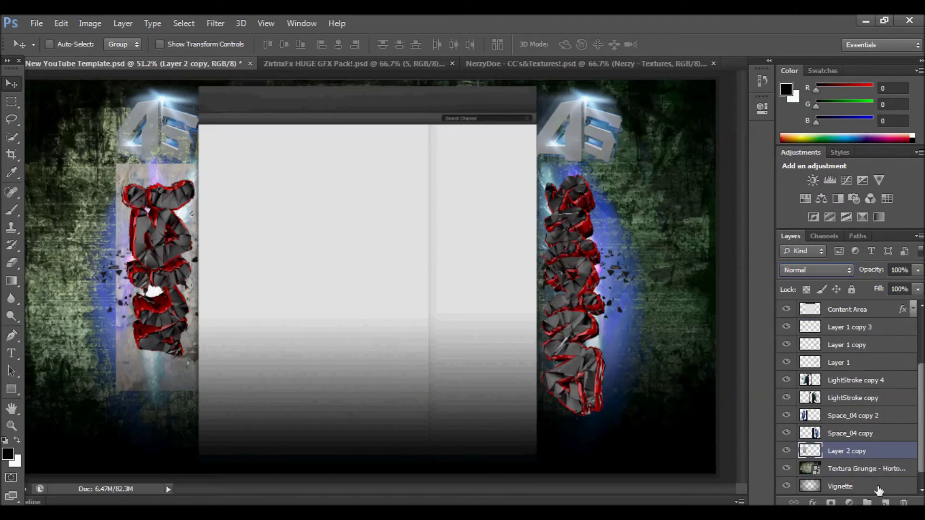
click(11, 263)
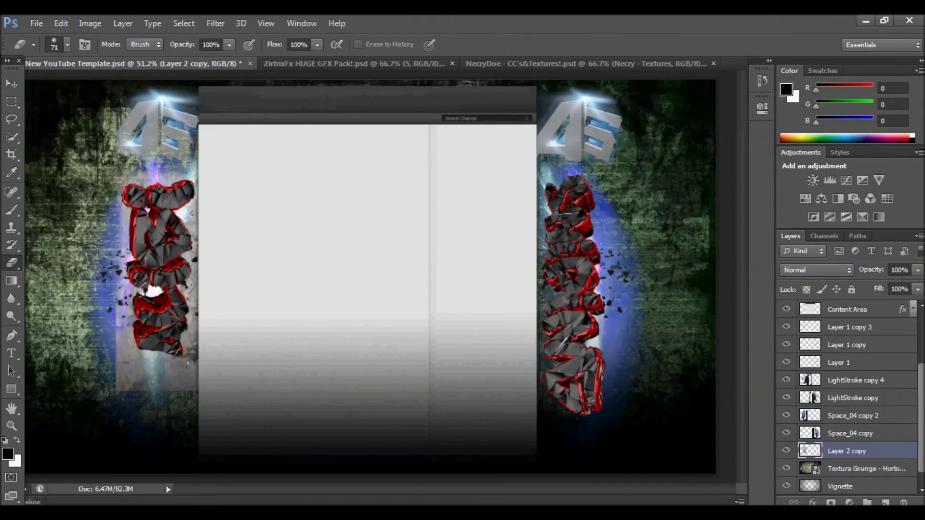
Paste a second texture copy, stretch it behind the right letters, and soften its edges
click(61, 23)
click(114, 108)
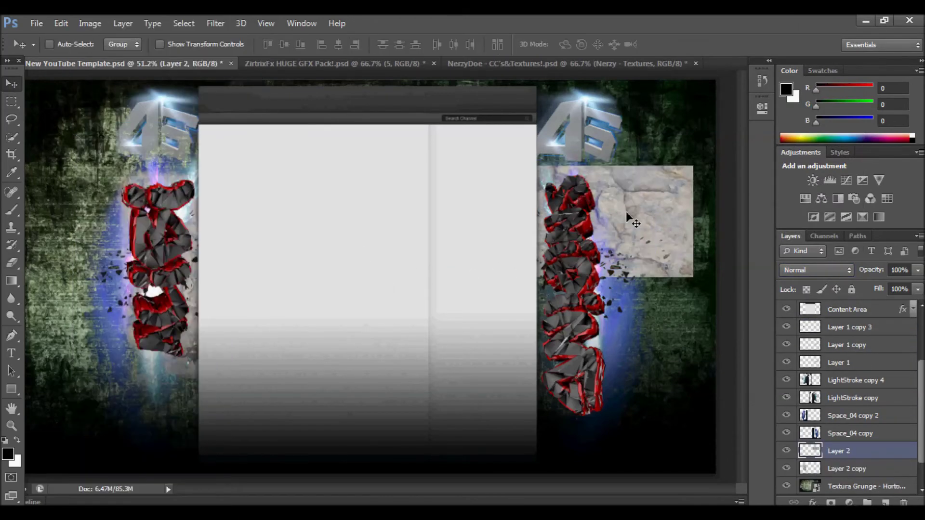
key(ctrl+t)
drag(609, 381, 629, 428)
key(Return)
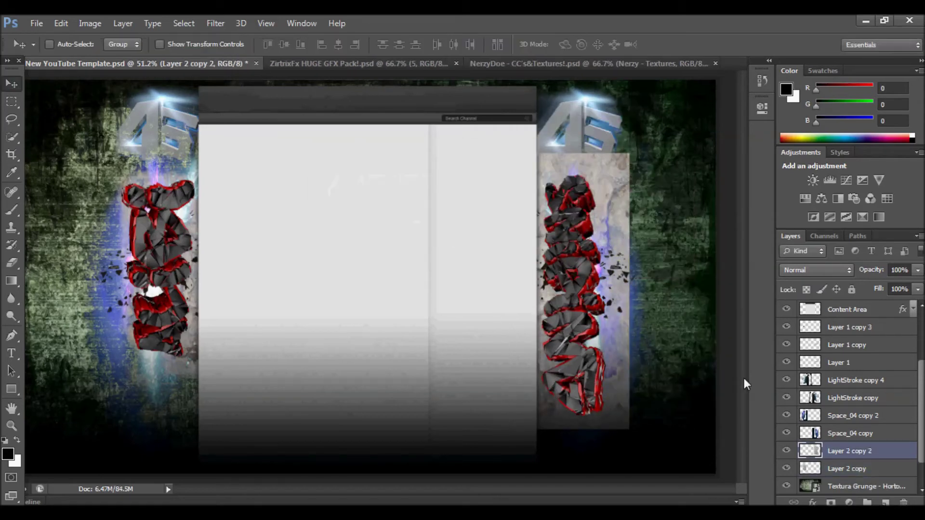
key(e)
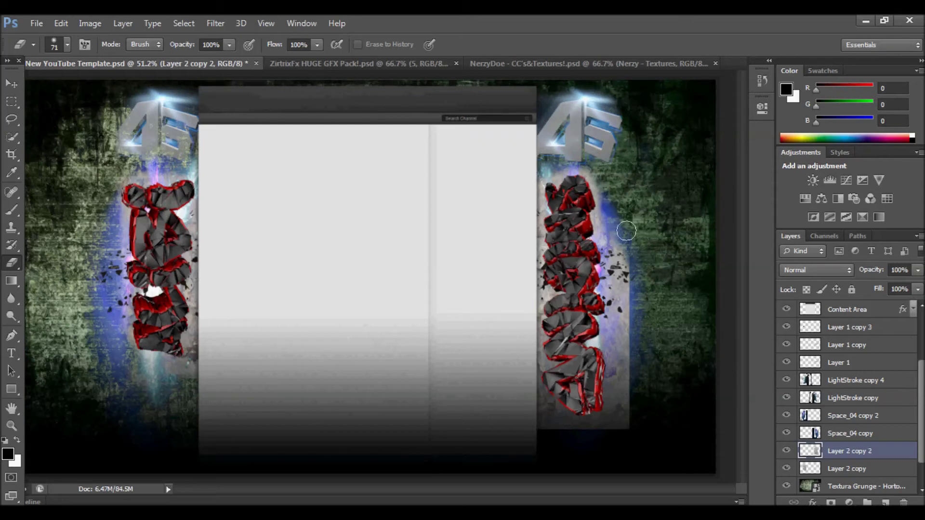
key(ctrl+z)
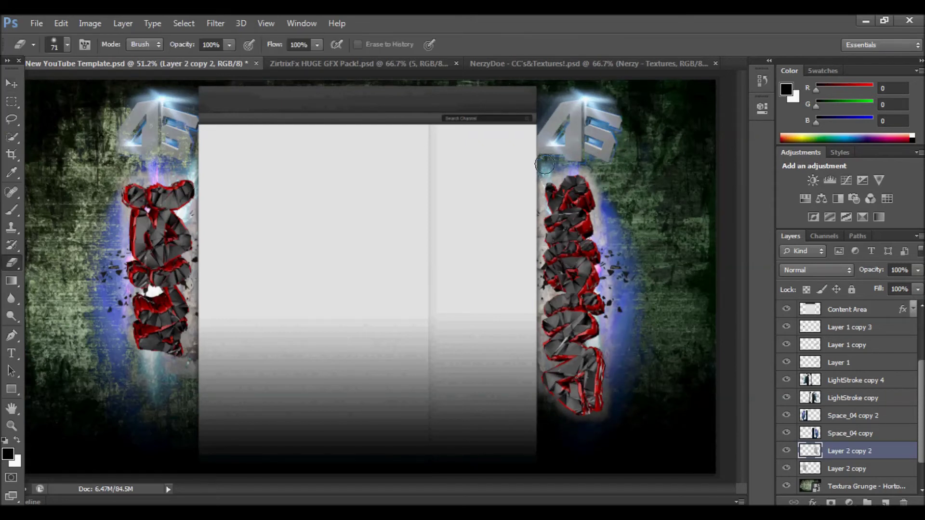
key(v)
In the ZirtrixFx pack, collapse Dust, expand the Tech group and show Tech 12
click(355, 63)
click(813, 355)
click(814, 372)
scroll(814, 378, down, 5)
click(786, 431)
Copy a rectangle of Tech 9's red streaks and paste it into the template
click(786, 378)
scroll(848, 386, up, 5)
click(860, 480)
key(m)
drag(199, 208, 517, 439)
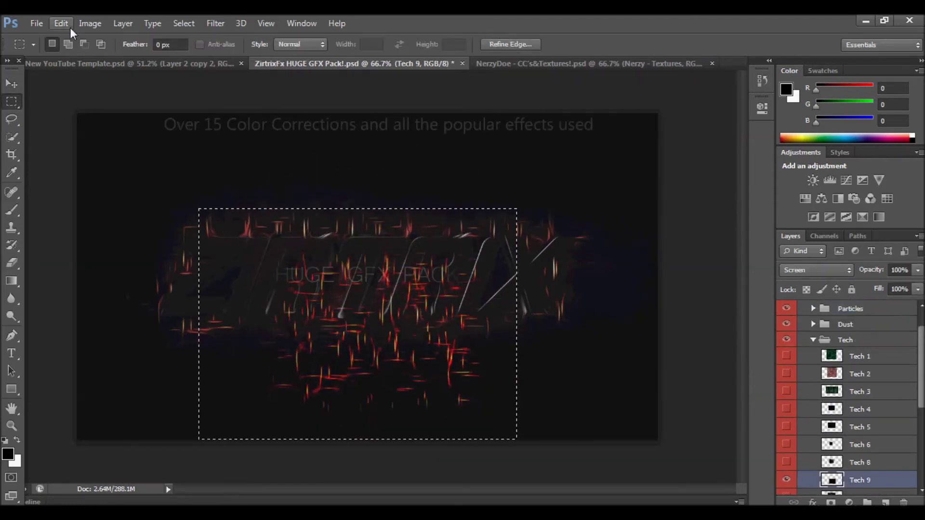
click(103, 64)
click(61, 23)
click(124, 127)
Flip the pasted streaks vertically and scale them beside the letters
key(ctrl+t)
right_click(97, 309)
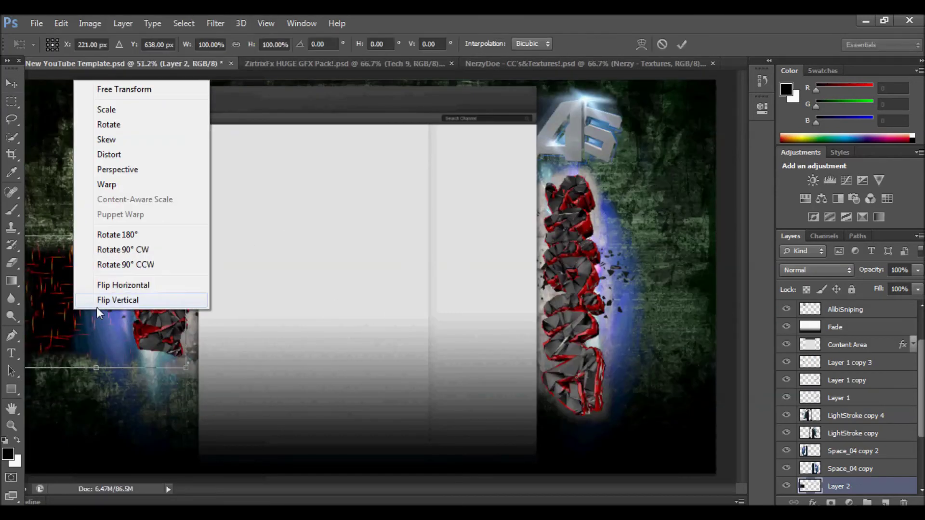
click(97, 306)
drag(227, 320, 252, 399)
drag(671, 366, 639, 403)
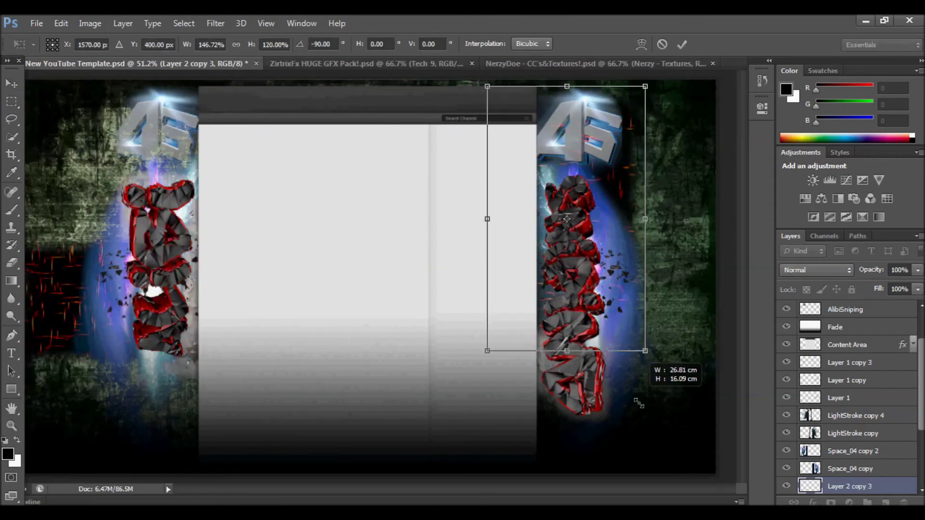
key(Return)
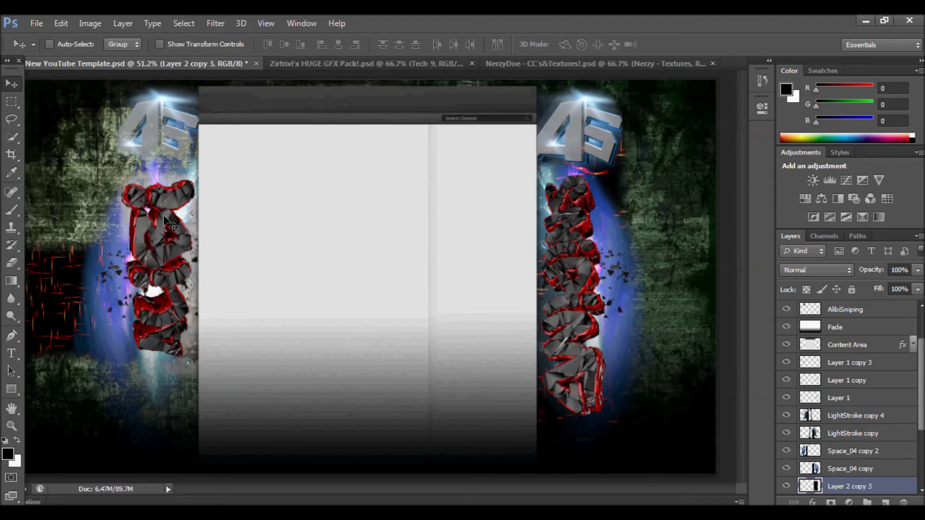
Duplicate the streaks layer and stretch the copy down the left side
key(ctrl+j)
key(ctrl+t)
drag(31, 392, 95, 484)
key(e)
click(373, 220)
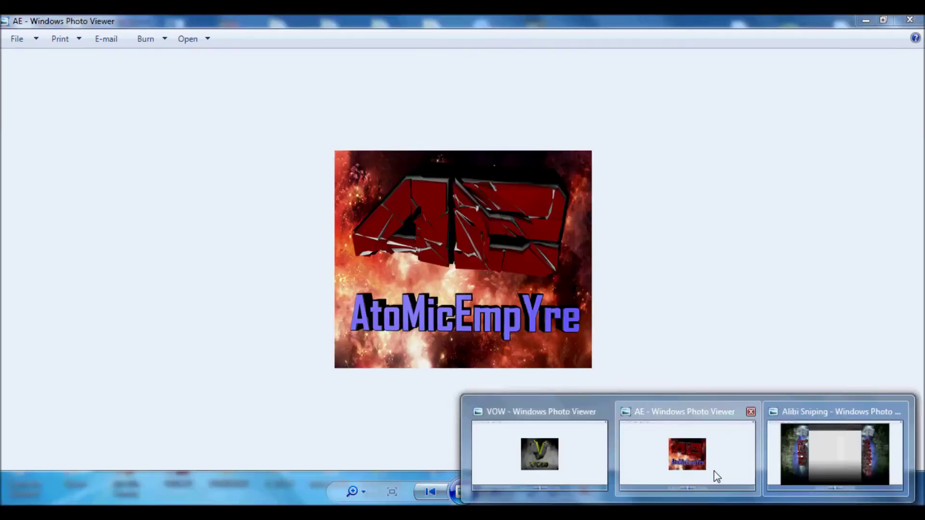
View the AE logo image zoomed in, then close both viewer windows
click(714, 475)
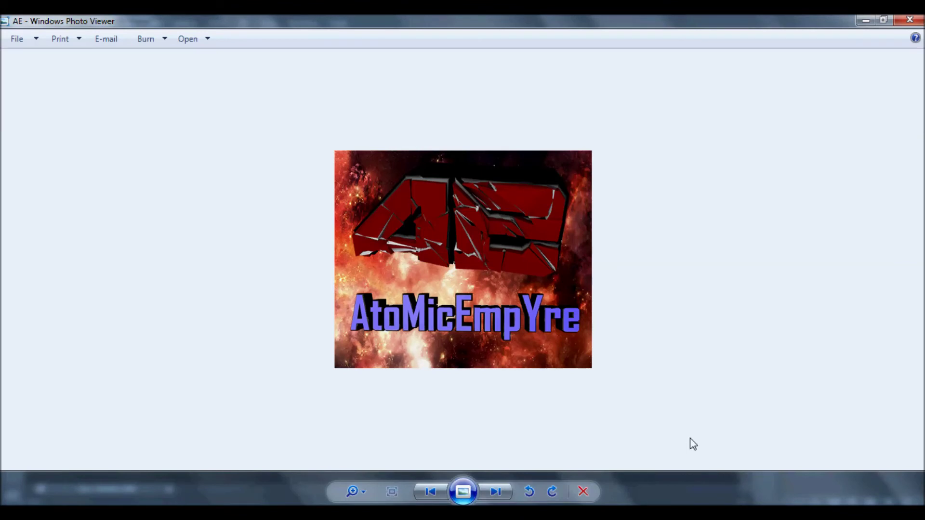
right_click(569, 341)
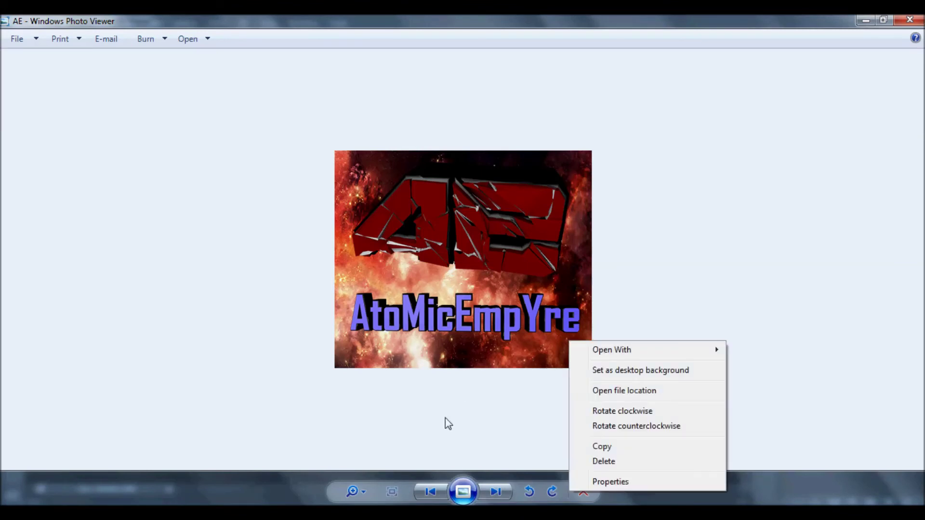
click(362, 480)
mouse_move(353, 487)
mouse_down()
mouse_move(363, 473)
mouse_move(355, 482)
mouse_up()
click(357, 491)
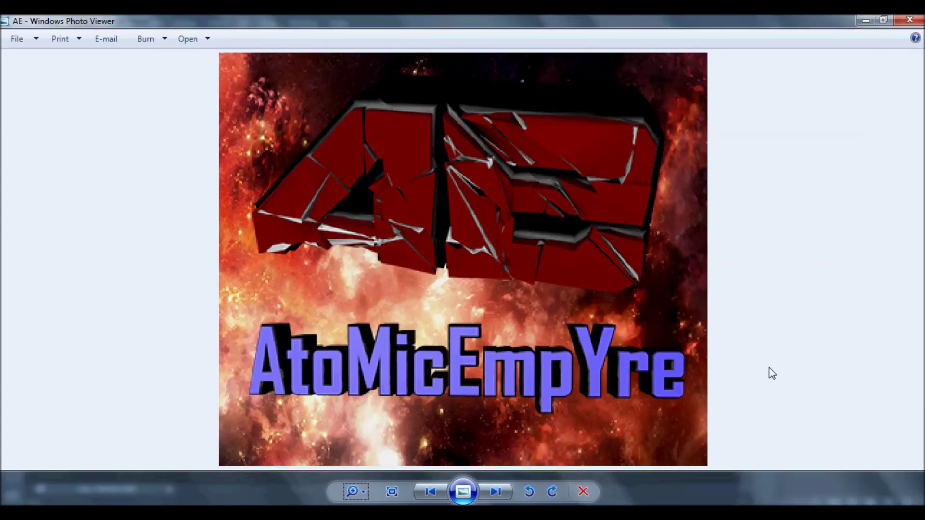
click(904, 22)
click(907, 24)
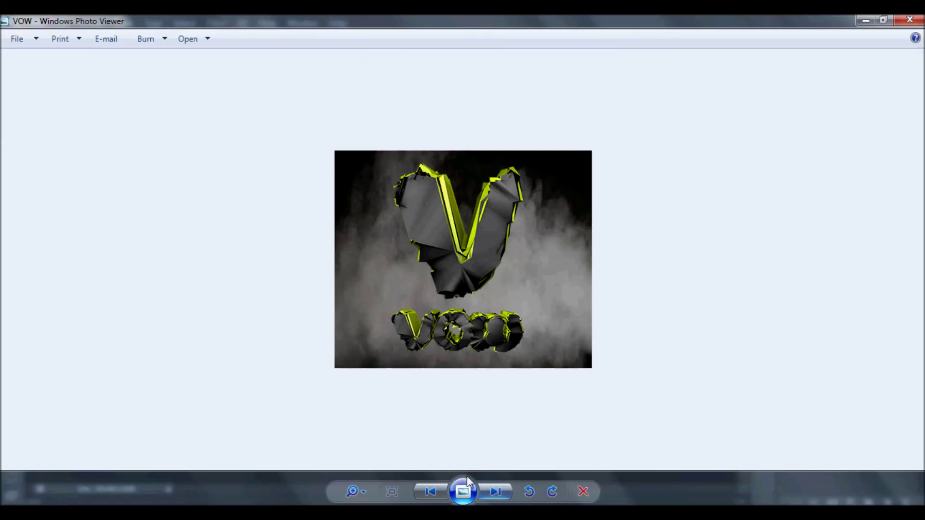
Display the VOW logo image and zoom in to inspect it
click(358, 492)
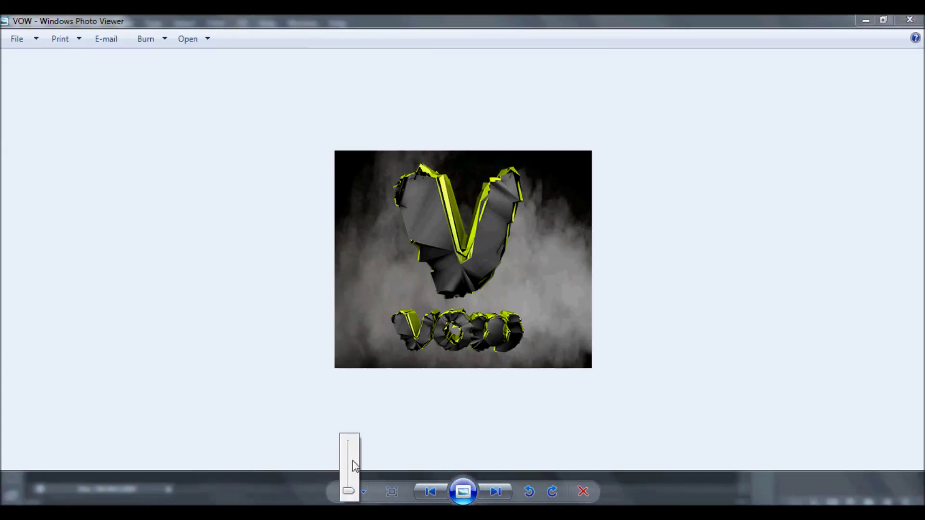
click(348, 458)
click(351, 491)
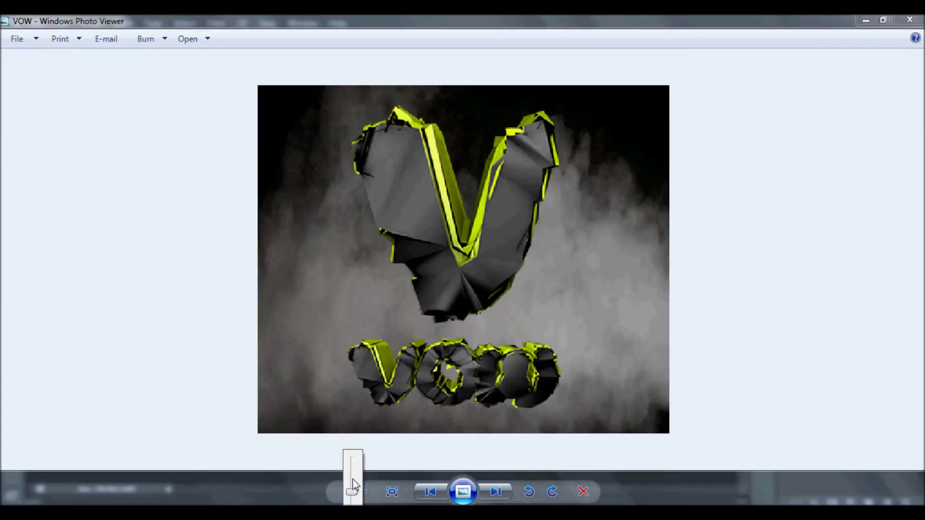
scroll(354, 472, up, 3)
scroll(354, 470, up, 3)
scroll(352, 470, up, 2)
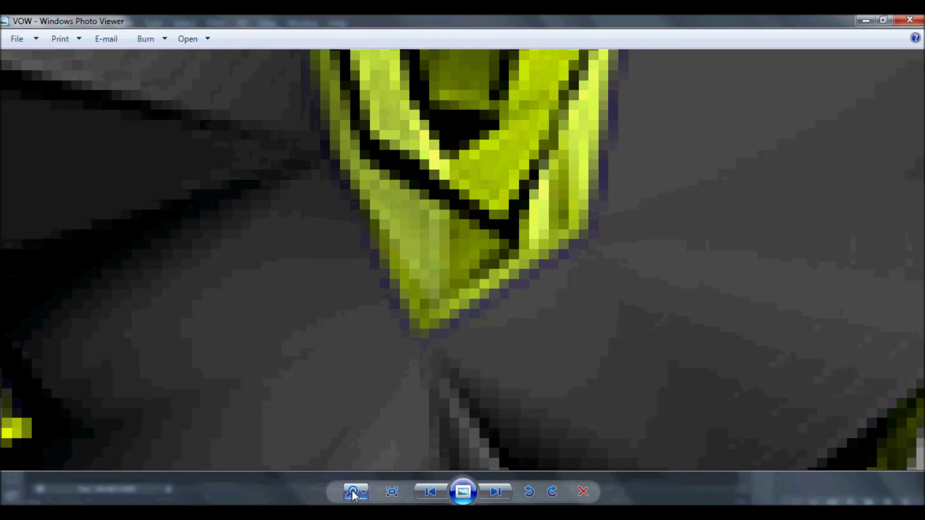
click(353, 493)
scroll(354, 494, down, 5)
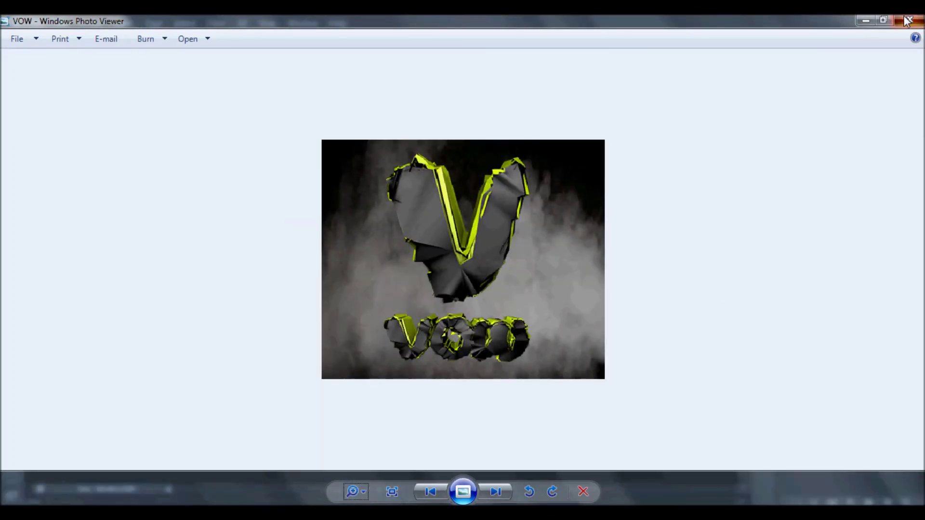